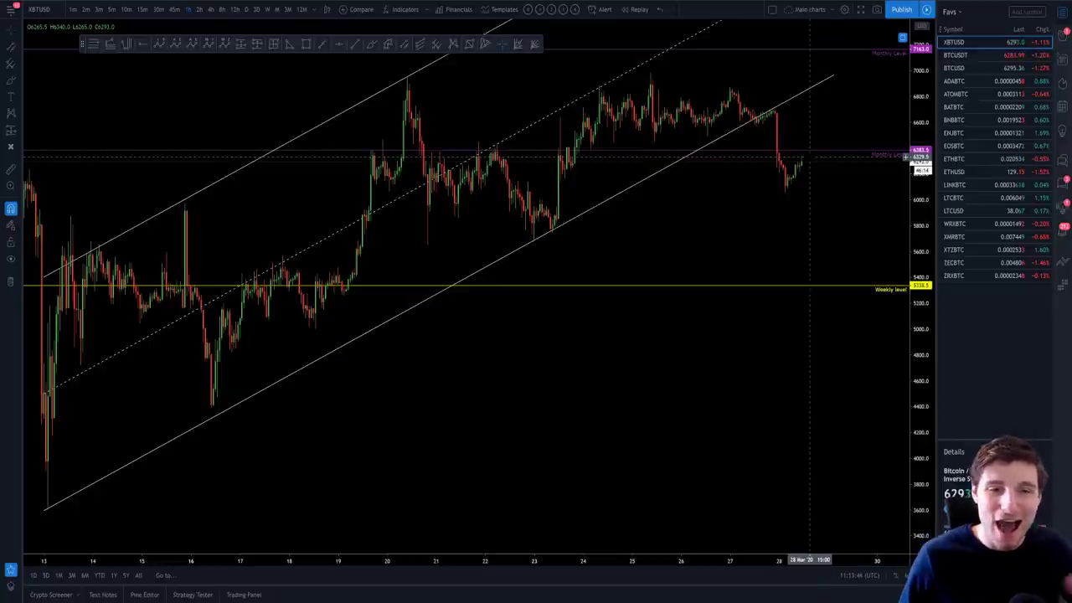
- Examine the latest XBTUSD hourly candles where price drops out of the ascending channel
{"action": "scroll", "coordinate": [796, 179], "scroll_direction": "up", "scroll_amount": 2}
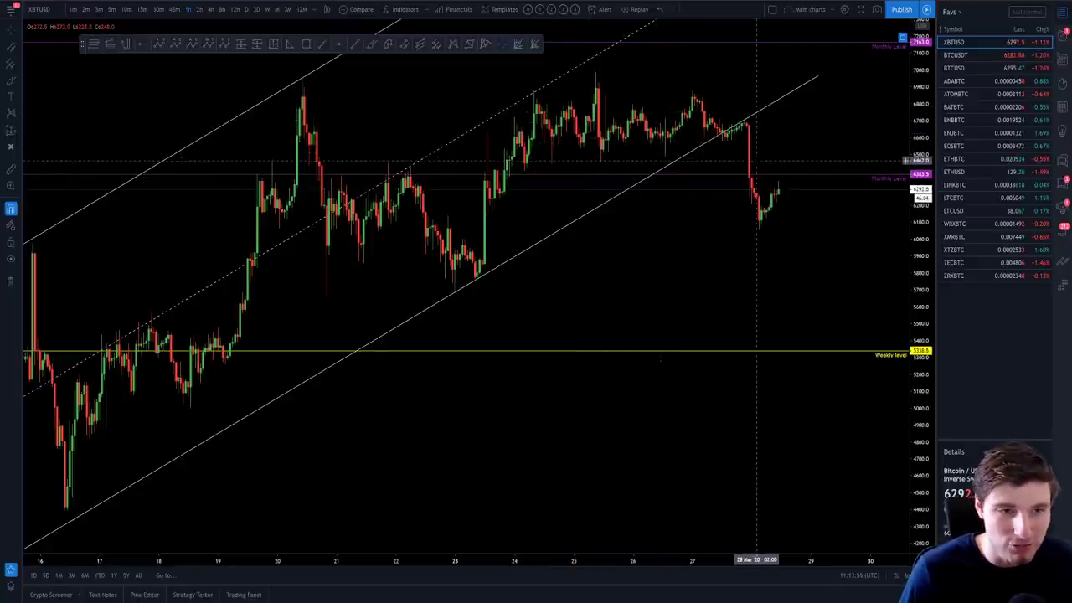
{"action": "scroll", "coordinate": [714, 215], "scroll_direction": "up", "scroll_amount": 2}
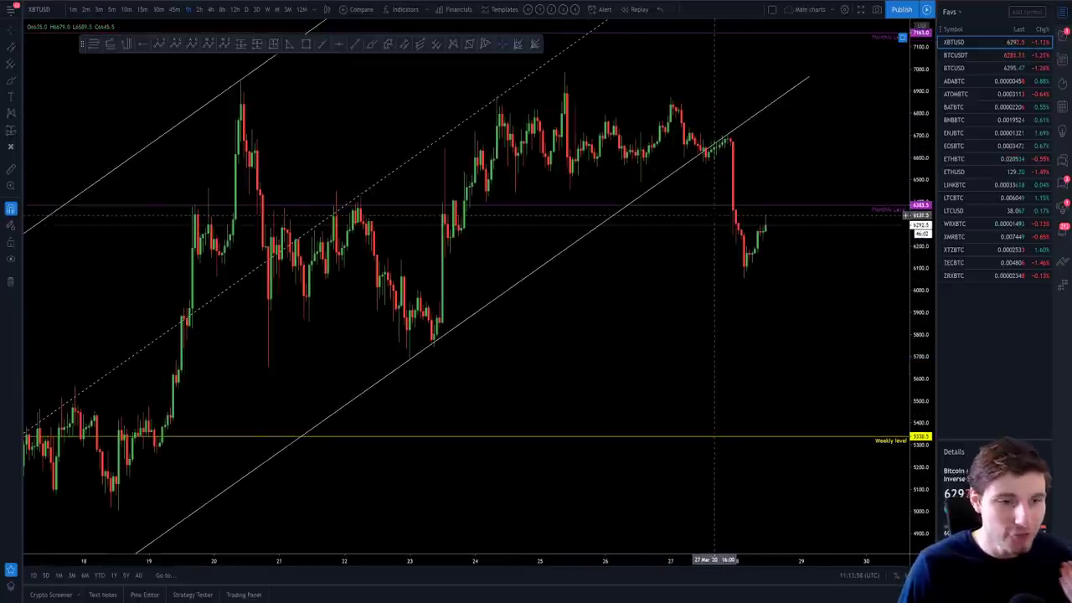
{"action": "scroll", "coordinate": [715, 215], "scroll_direction": "up", "scroll_amount": 1}
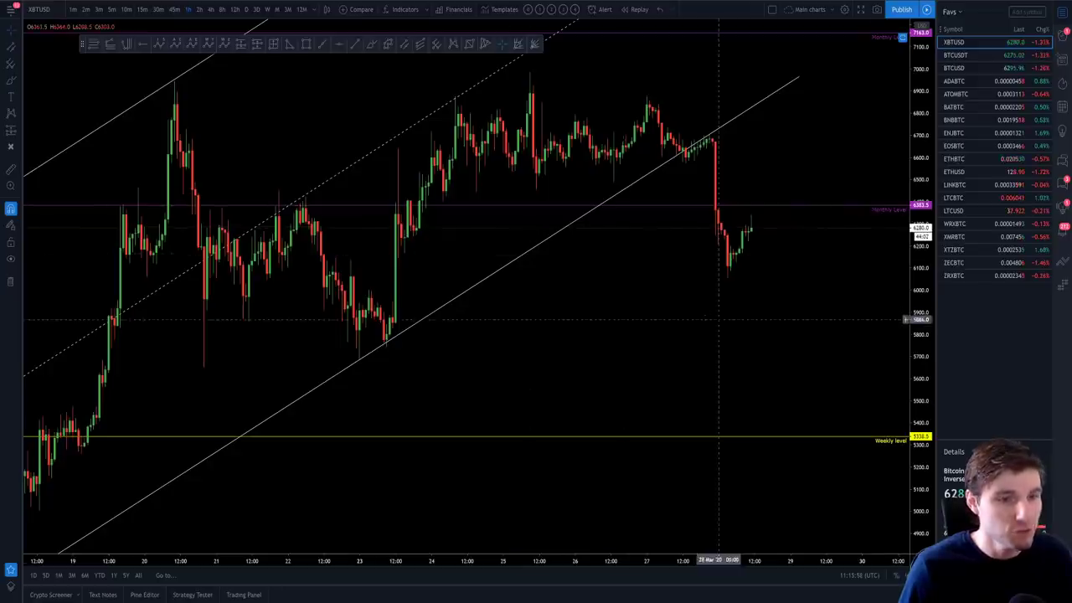
{"action": "scroll", "coordinate": [694, 360], "scroll_direction": "down", "scroll_amount": 3}
{"action": "scroll", "coordinate": [215, 347], "scroll_direction": "up", "scroll_amount": 3}
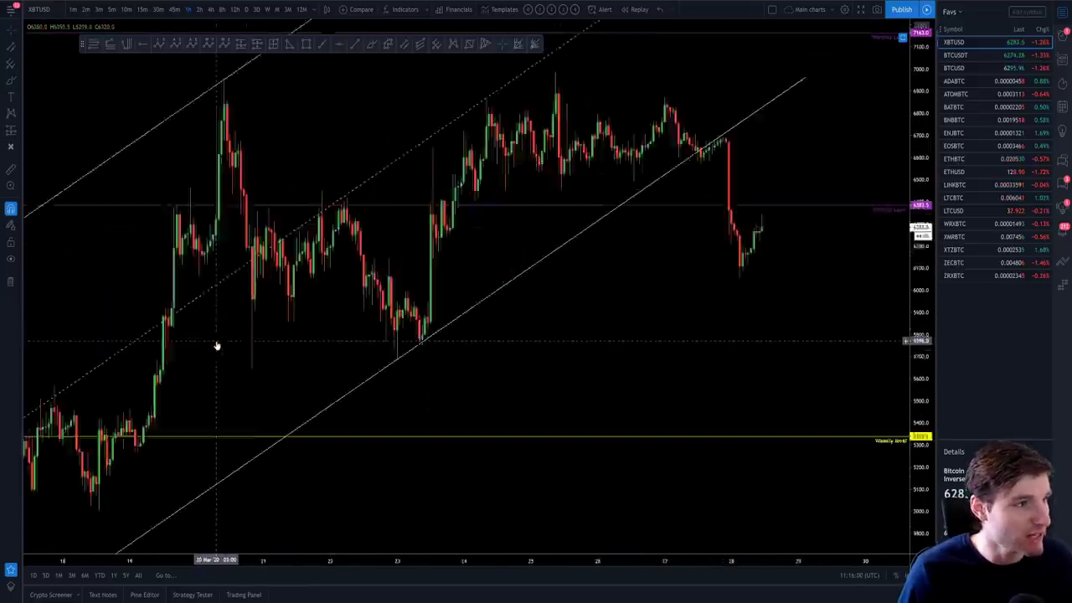
- Switch XBTUSD to the 15-minute timeframe and enlarge the 27 March candles retesting the channel's lower line
{"action": "scroll", "coordinate": [285, 251], "scroll_direction": "up", "scroll_amount": 3}
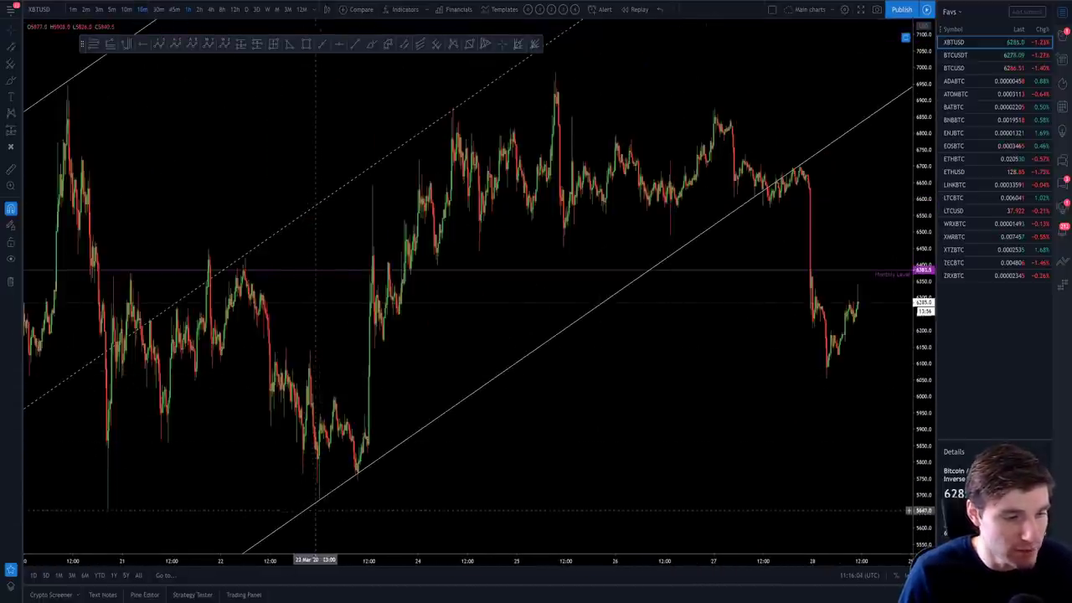
{"action": "scroll", "coordinate": [368, 406], "scroll_direction": "up", "scroll_amount": 3}
{"action": "scroll", "coordinate": [594, 352], "scroll_direction": "up", "scroll_amount": 2}
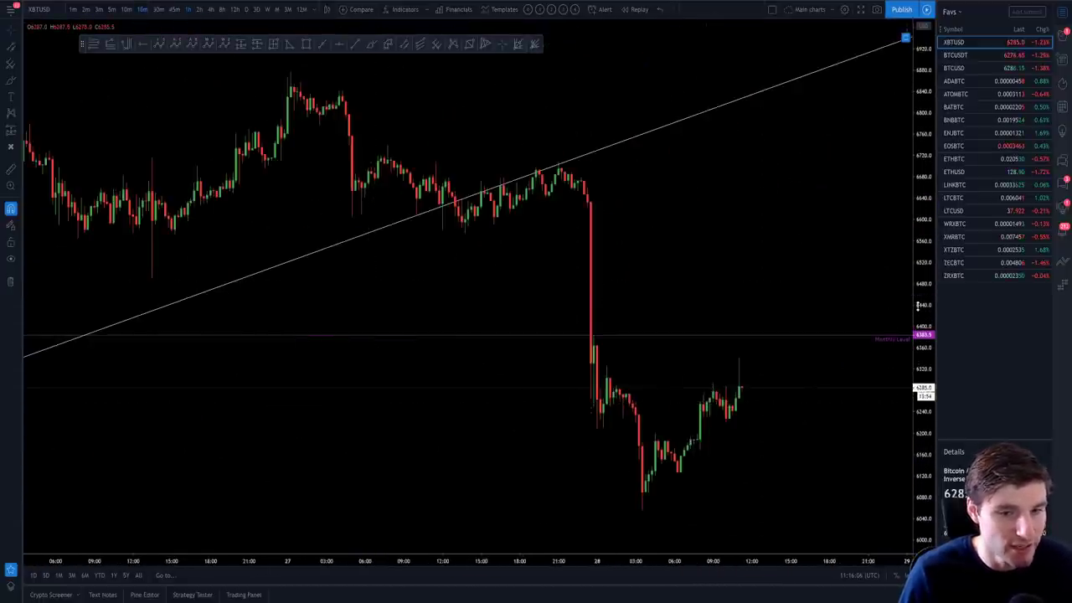
{"action": "left_click_drag", "start_coordinate": [868, 192], "coordinate": [862, 257]}
{"action": "scroll", "coordinate": [863, 257], "scroll_direction": "up", "scroll_amount": 2}
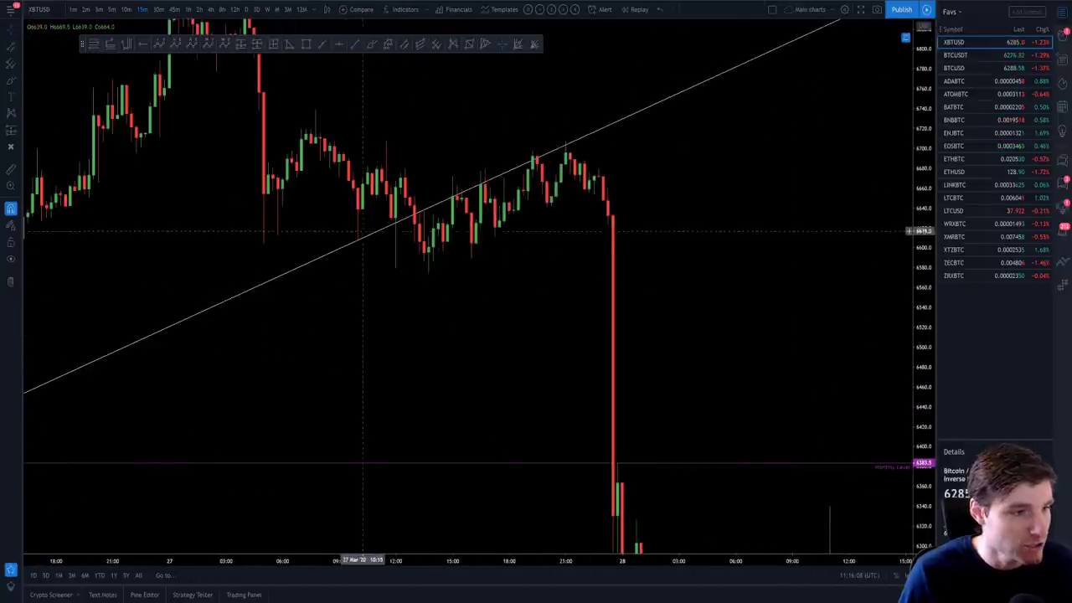
{"action": "scroll", "coordinate": [543, 364], "scroll_direction": "up", "scroll_amount": 1}
{"action": "scroll", "coordinate": [543, 364], "scroll_direction": "up", "scroll_amount": 1}
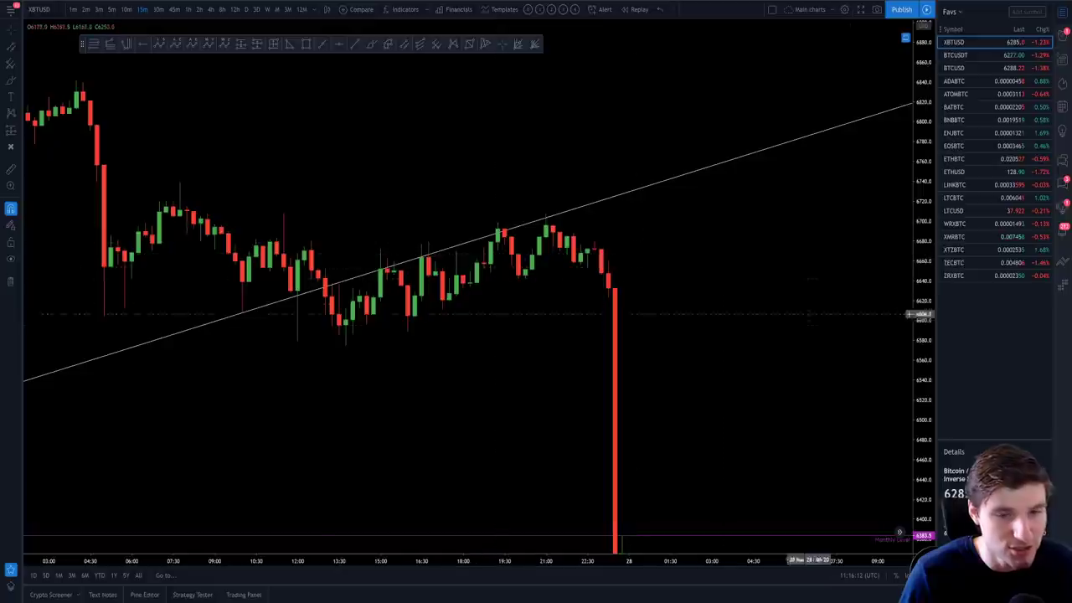
{"action": "left_click_drag", "start_coordinate": [921, 327], "coordinate": [921, 137]}
{"action": "scroll", "coordinate": [668, 352], "scroll_direction": "up", "scroll_amount": 4}
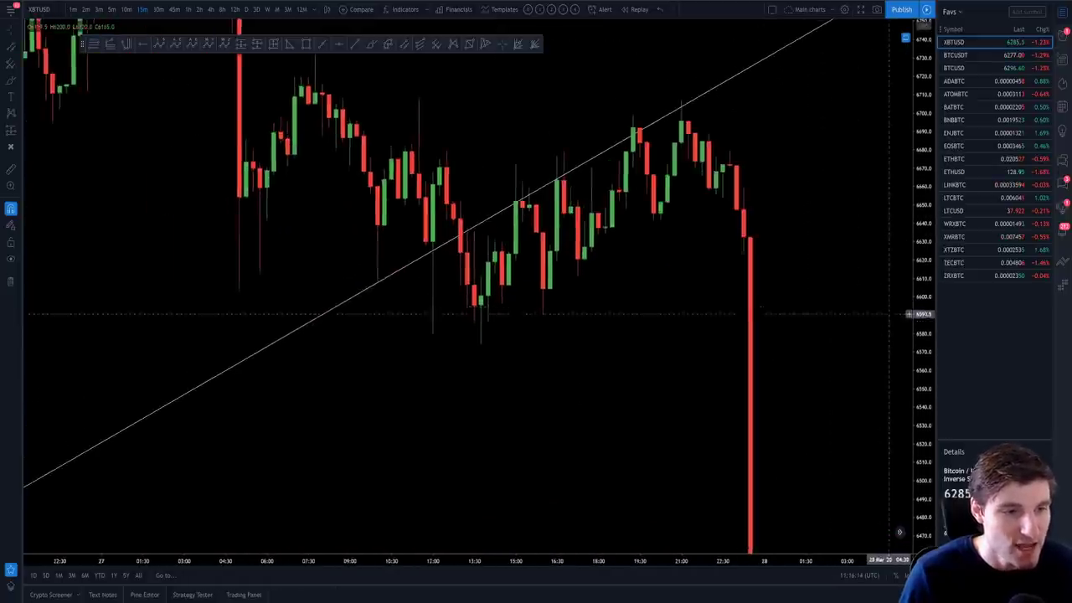
{"action": "scroll", "coordinate": [668, 351], "scroll_direction": "down", "scroll_amount": 3}
{"action": "left_click_drag", "start_coordinate": [646, 352], "coordinate": [618, 358]}
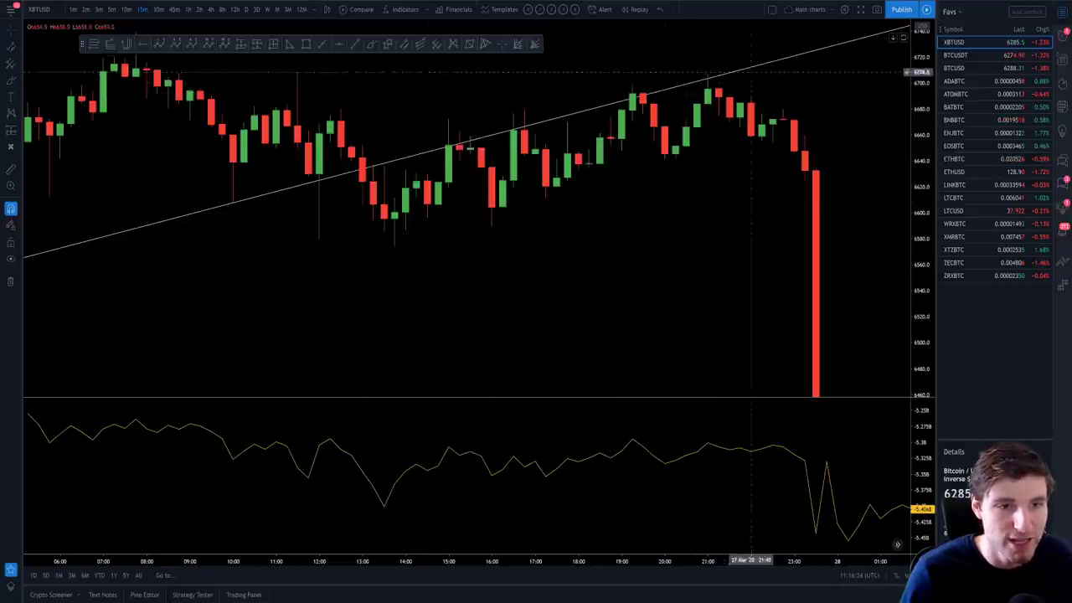
- Compare the 27 March price highs and the following drop with the indicator line beneath the chart, and reset the price scale
{"action": "left_click_drag", "start_coordinate": [863, 267], "coordinate": [751, 168]}
{"action": "key", "text": "alt+r"}
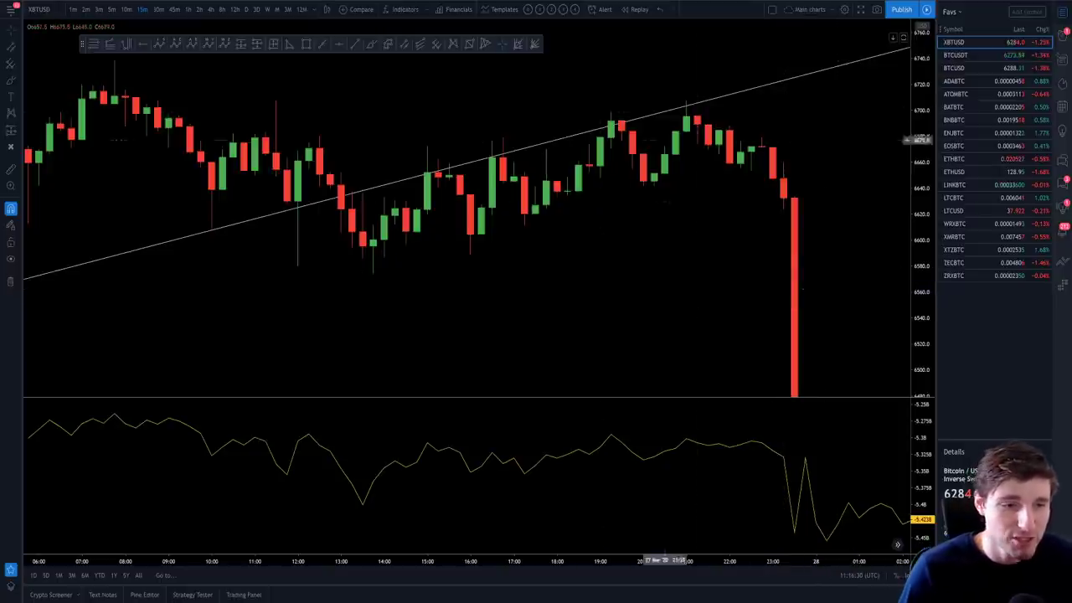
{"action": "scroll", "coordinate": [603, 209], "scroll_direction": "up", "scroll_amount": 2}
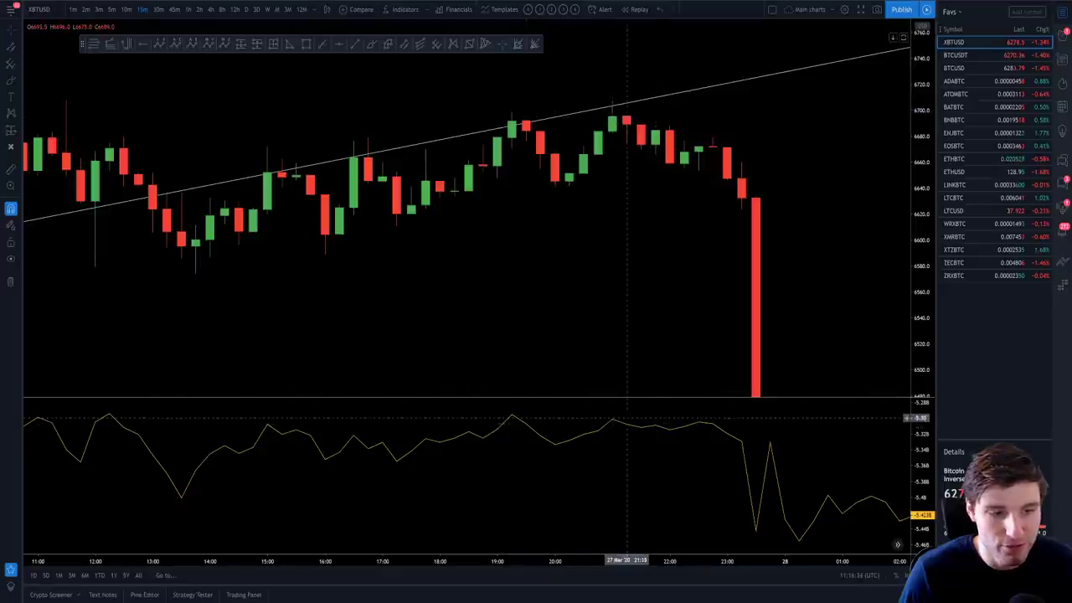
{"action": "left_click_drag", "start_coordinate": [758, 263], "coordinate": [642, 311]}
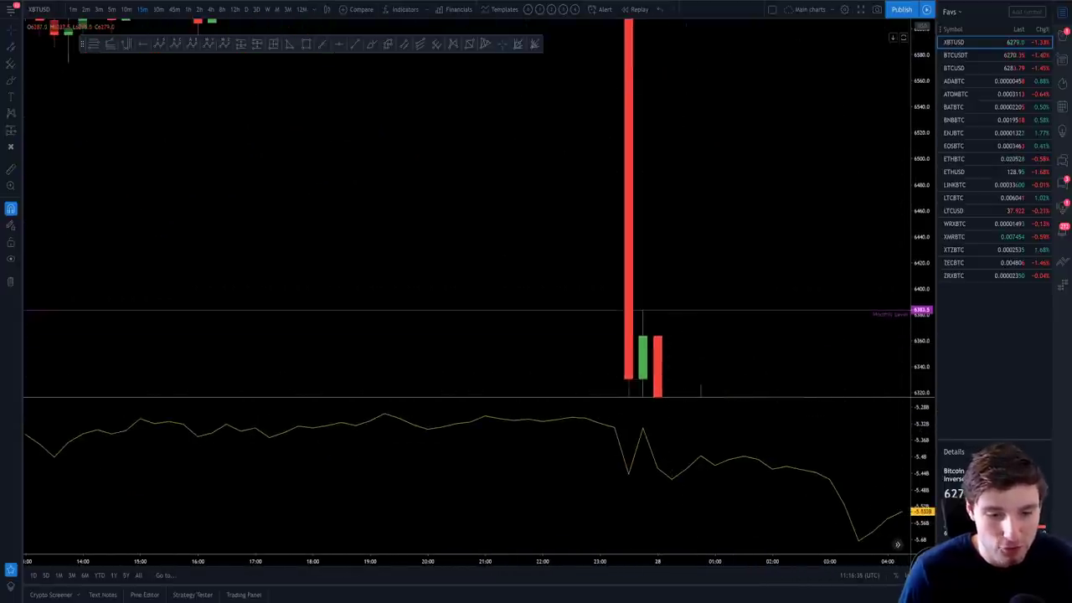
{"action": "double_click", "coordinate": [921, 251]}
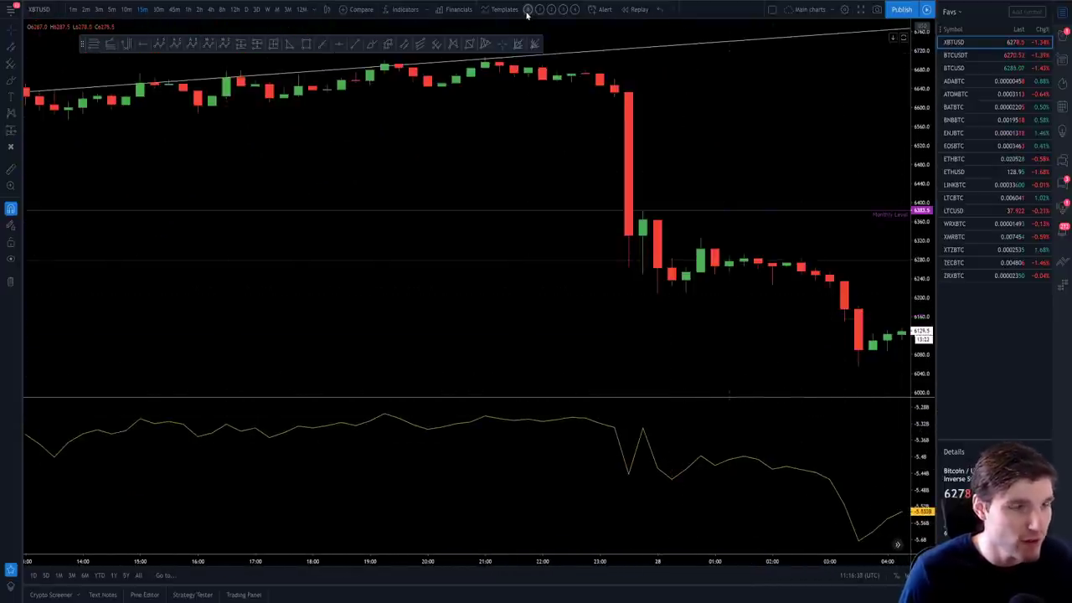
- Clear the lower indicator pane and return XBTUSD to the 1-hour timeframe with the whole channel in view
{"action": "scroll", "coordinate": [730, 287], "scroll_direction": "down", "scroll_amount": 6}
{"action": "scroll", "coordinate": [770, 430], "scroll_direction": "up", "scroll_amount": 5}
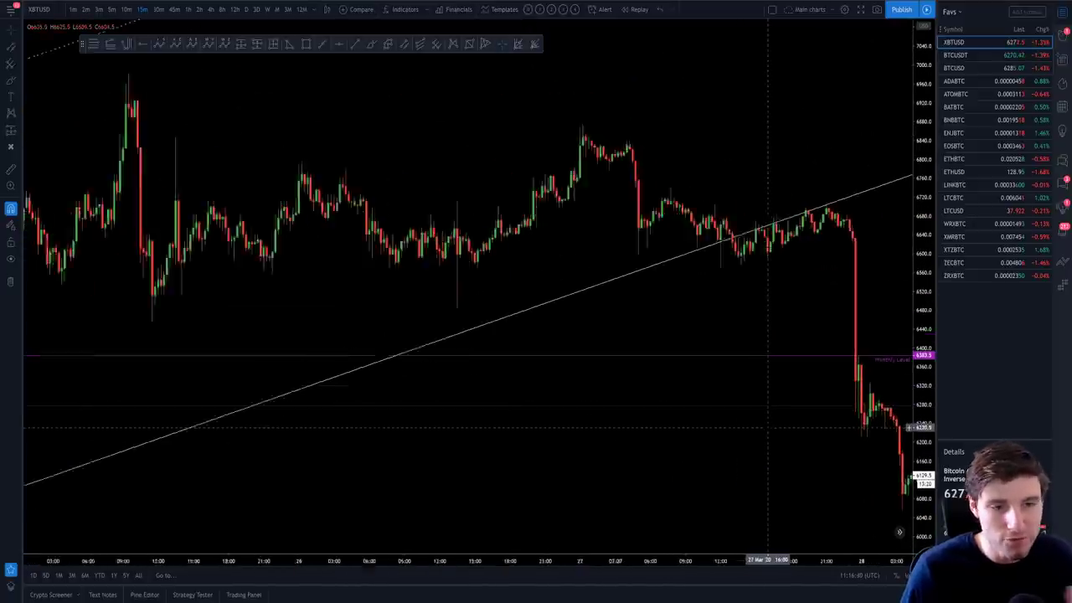
{"action": "left_click", "coordinate": [189, 10]}
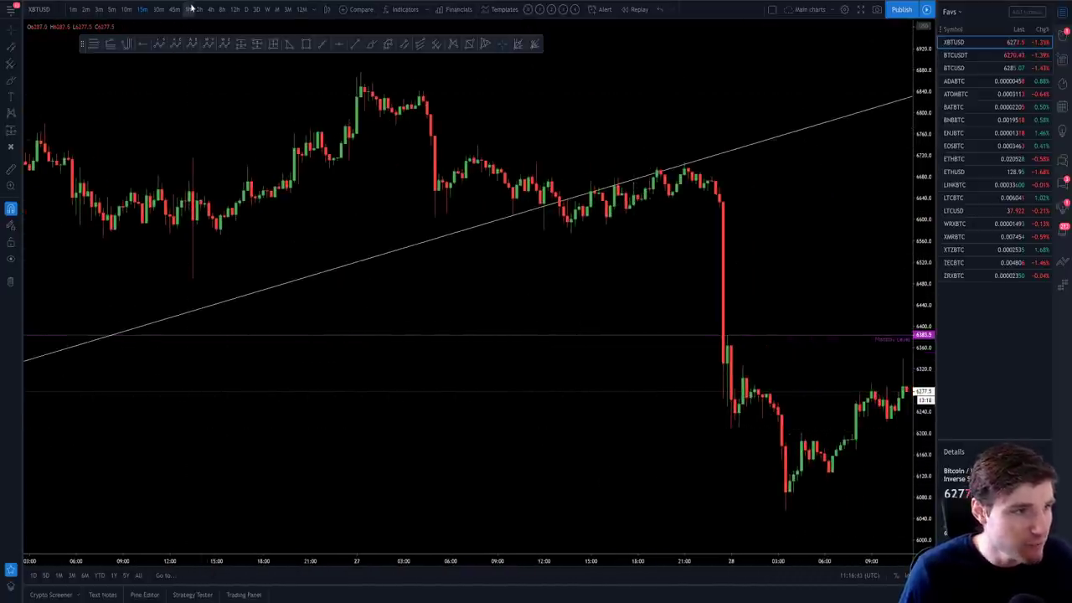
{"action": "scroll", "coordinate": [742, 439], "scroll_direction": "down", "scroll_amount": 4}
{"action": "left_click_drag", "start_coordinate": [742, 439], "coordinate": [706, 437]}
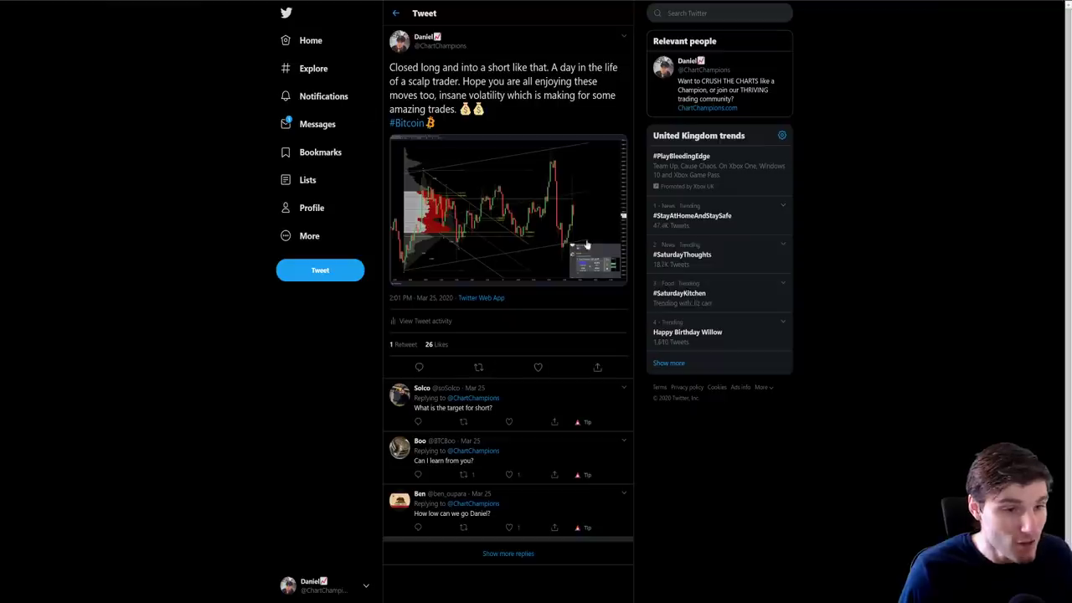
- Review the tweeted chart images and the open XBTUSD position on BitMEX against the hourly TradingView chart
{"action": "left_click", "coordinate": [506, 211]}
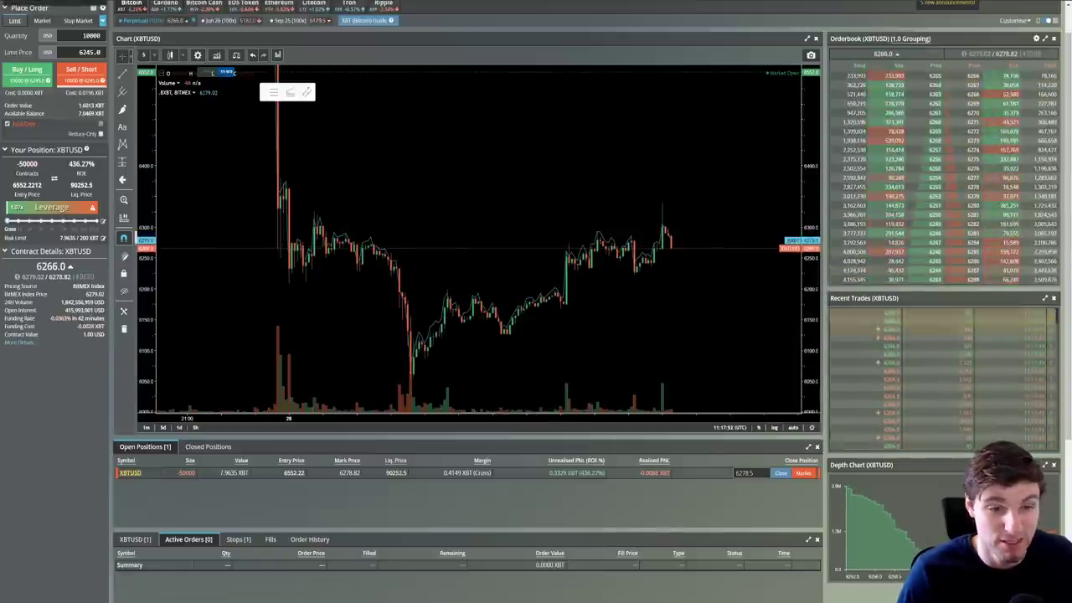
{"action": "key", "text": "alt+Tab"}
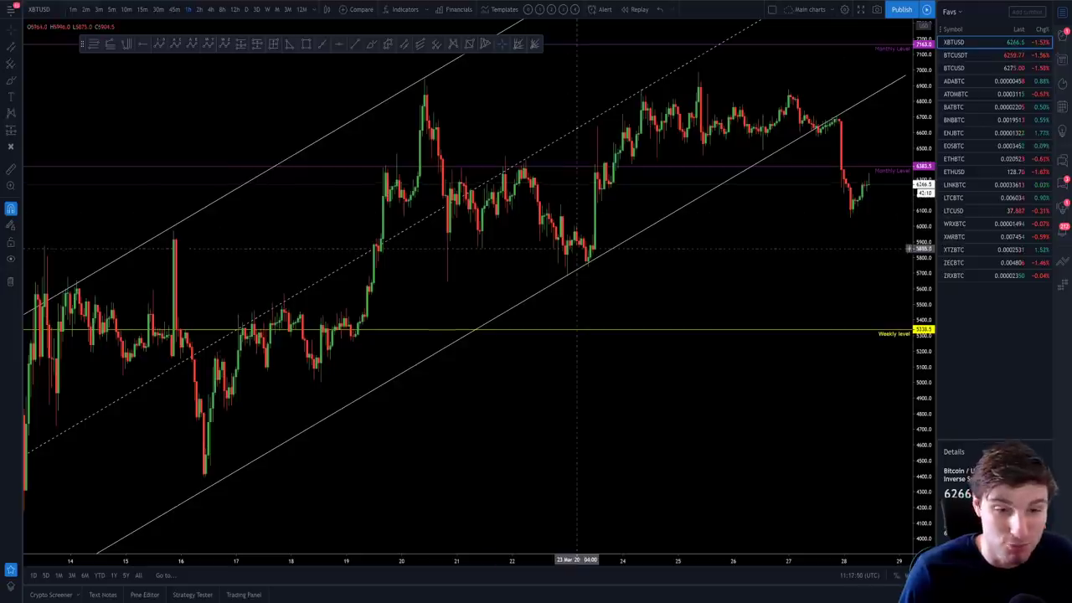
{"action": "scroll", "coordinate": [582, 266], "scroll_direction": "up", "scroll_amount": 4}
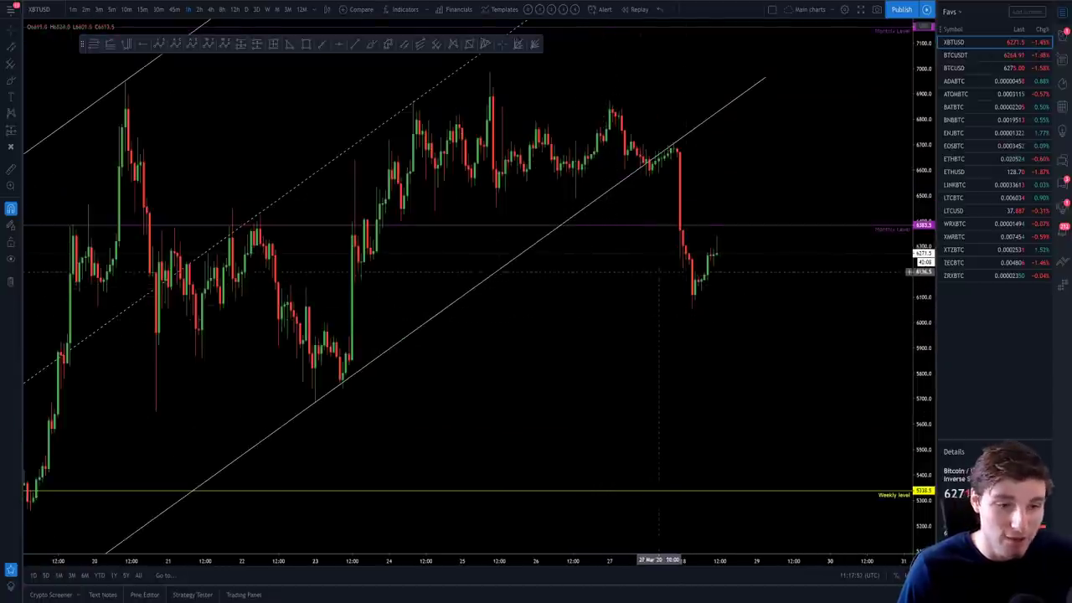
{"action": "scroll", "coordinate": [710, 313], "scroll_direction": "up", "scroll_amount": 2}
{"action": "scroll", "coordinate": [710, 313], "scroll_direction": "down", "scroll_amount": 2}
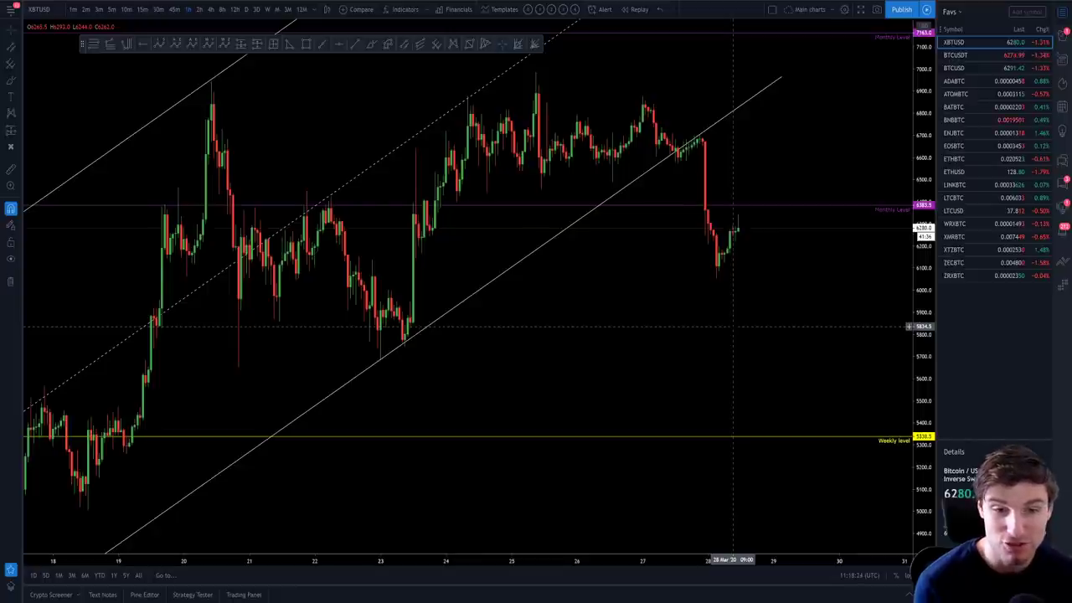
{"action": "key", "text": "alt+Tab"}
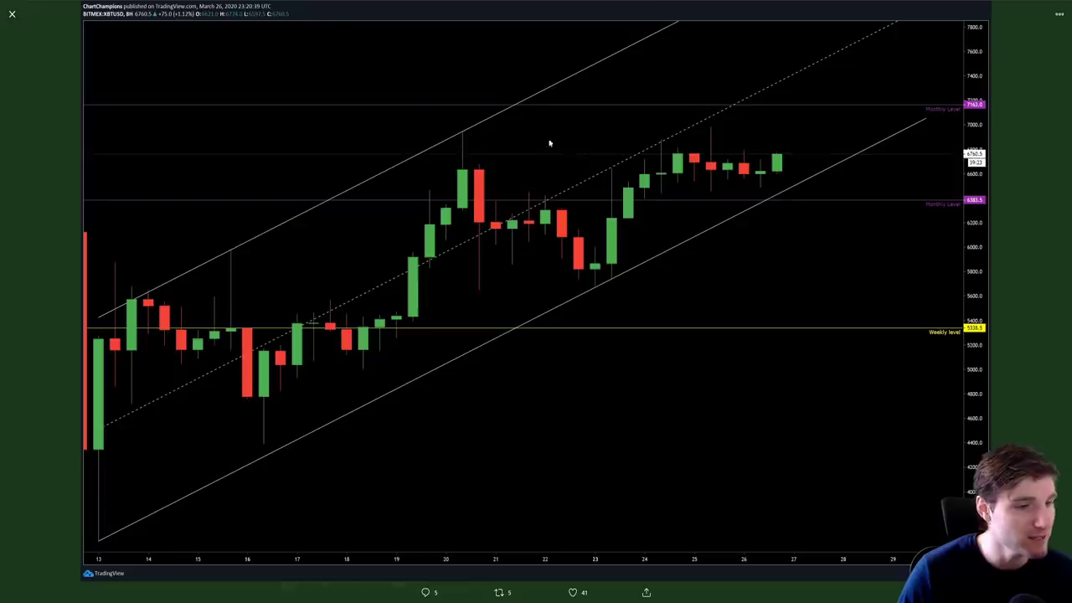
{"action": "key", "text": "alt+Tab"}
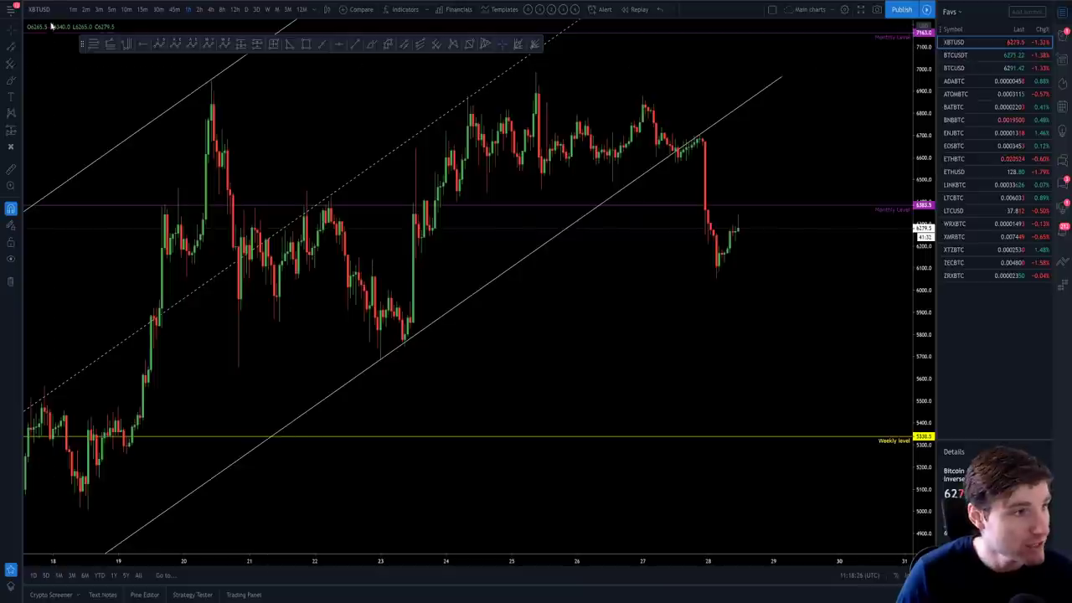
- Switch XBTUSD to the 1-minute timeframe and locate the late 27 March drop through the 6383.5 monthly level
{"action": "left_click", "coordinate": [74, 10]}
{"action": "scroll", "coordinate": [666, 373], "scroll_direction": "left", "scroll_amount": 15}
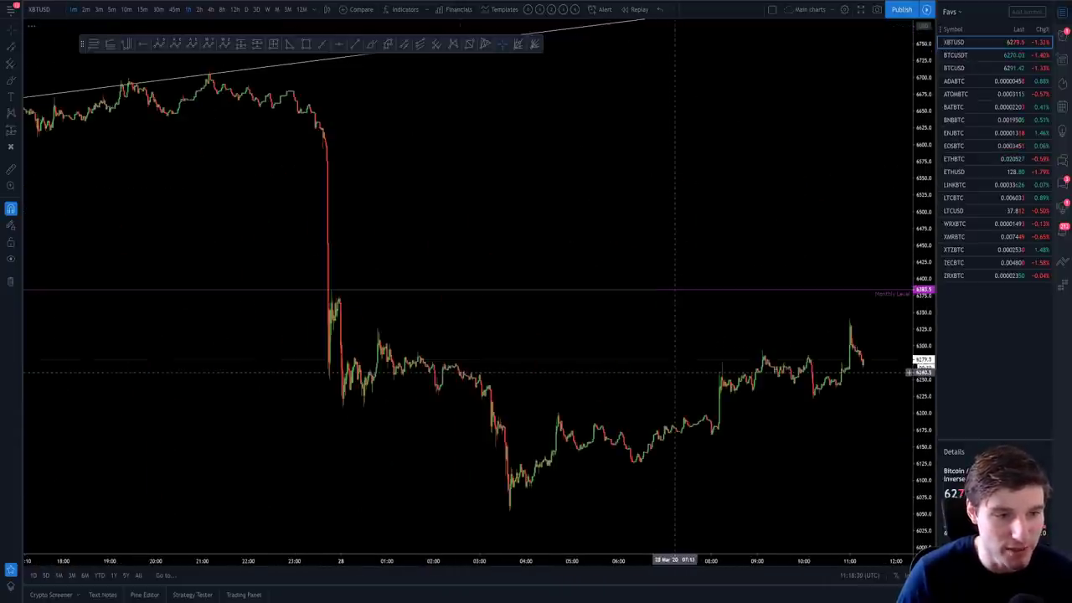
{"action": "scroll", "coordinate": [783, 359], "scroll_direction": "left", "scroll_amount": 20}
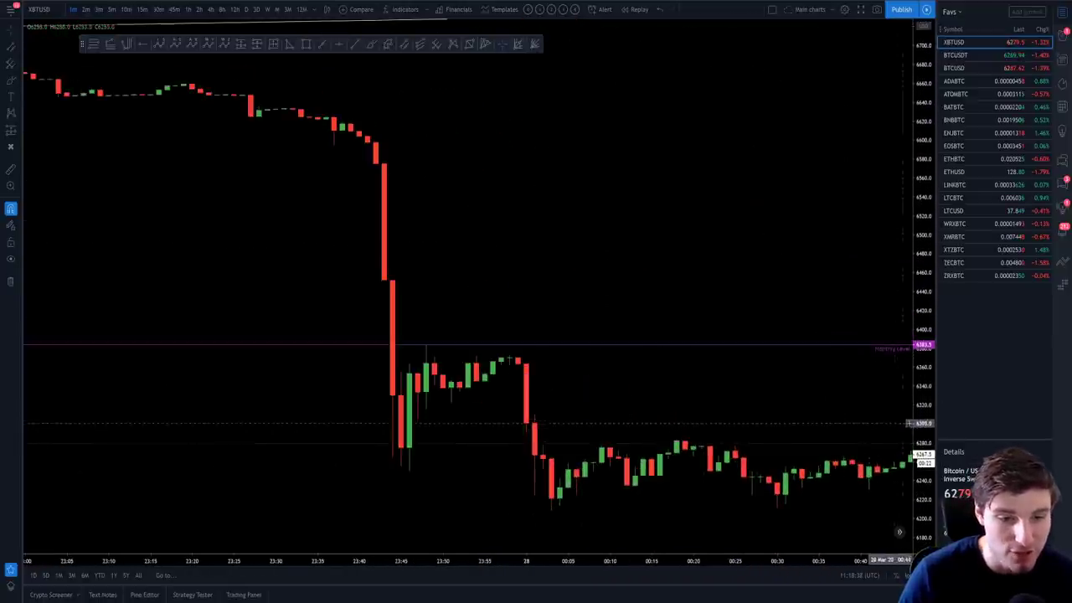
{"action": "scroll", "coordinate": [720, 443], "scroll_direction": "up", "scroll_amount": 5}
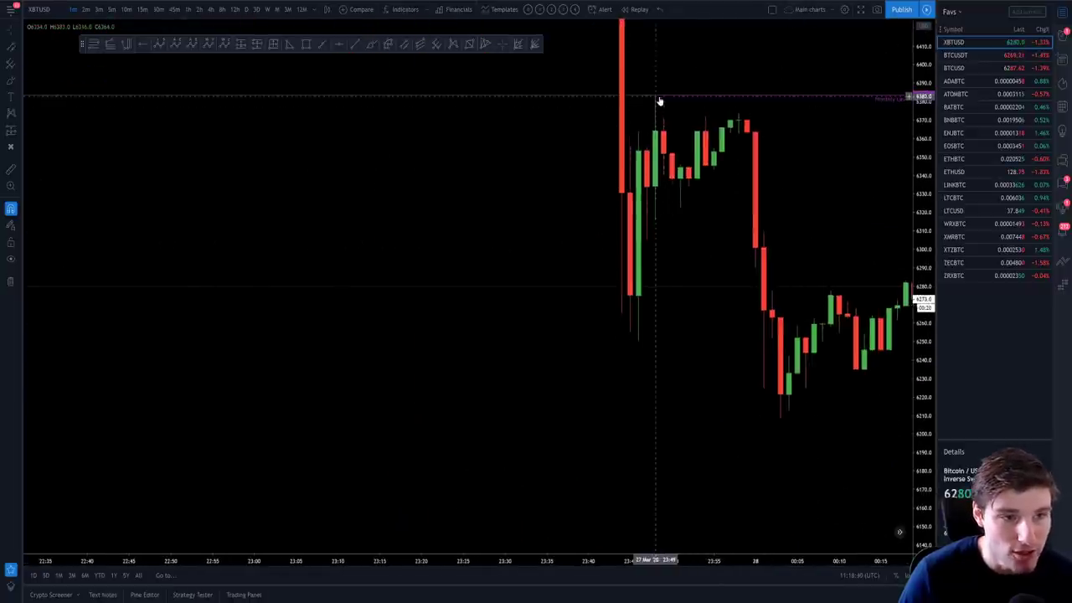
- Examine the 1-minute candles of the sell-off and the bounce back up to the monthly level
{"action": "left_click_drag", "start_coordinate": [658, 101], "coordinate": [564, 100]}
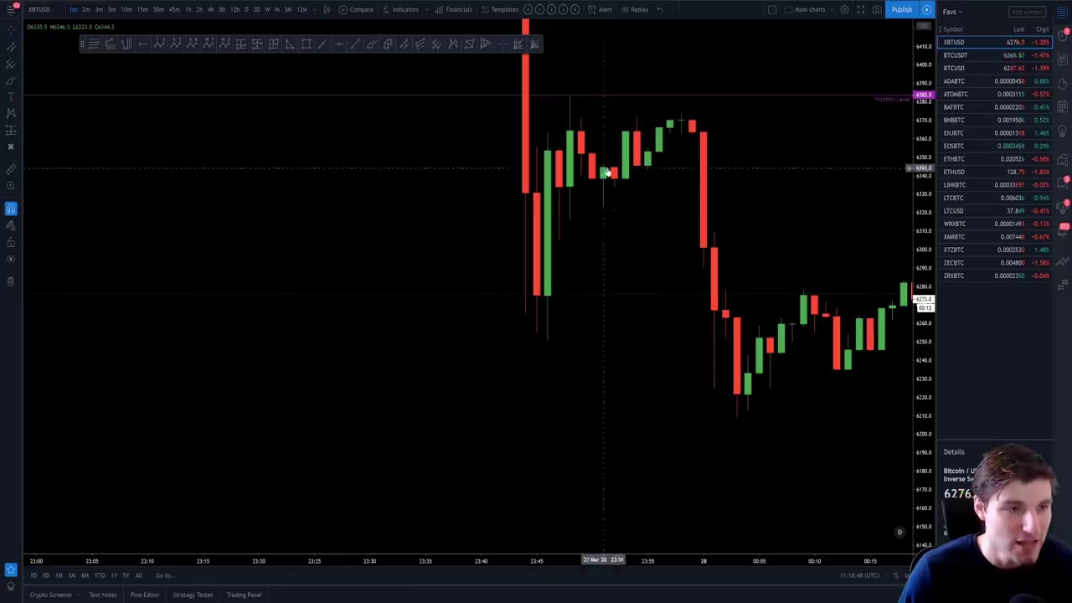
{"action": "left_click_drag", "start_coordinate": [617, 172], "coordinate": [546, 158]}
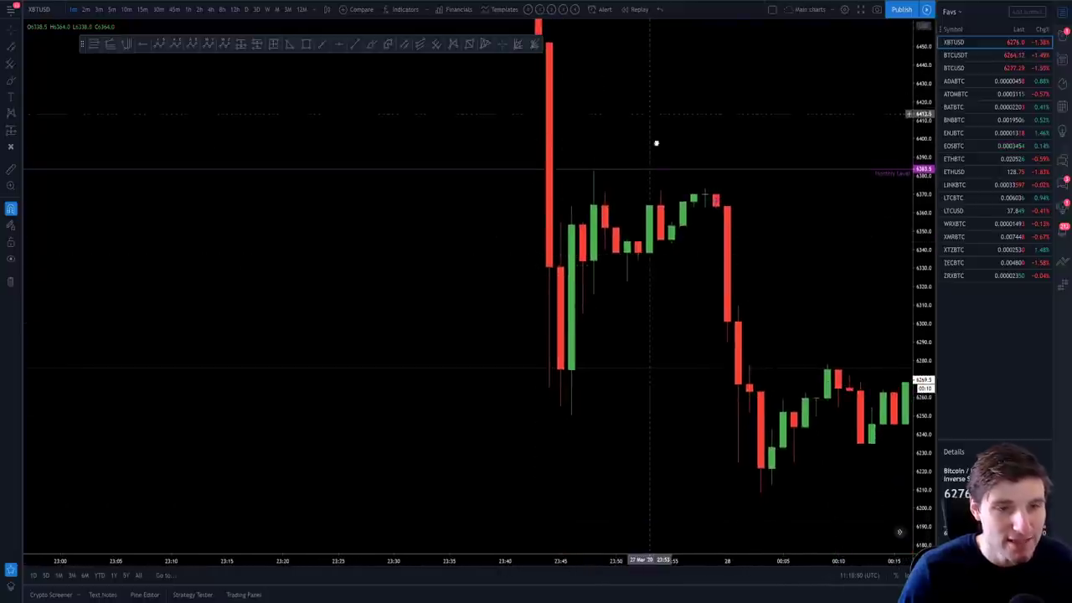
{"action": "left_click_drag", "start_coordinate": [656, 141], "coordinate": [682, 469]}
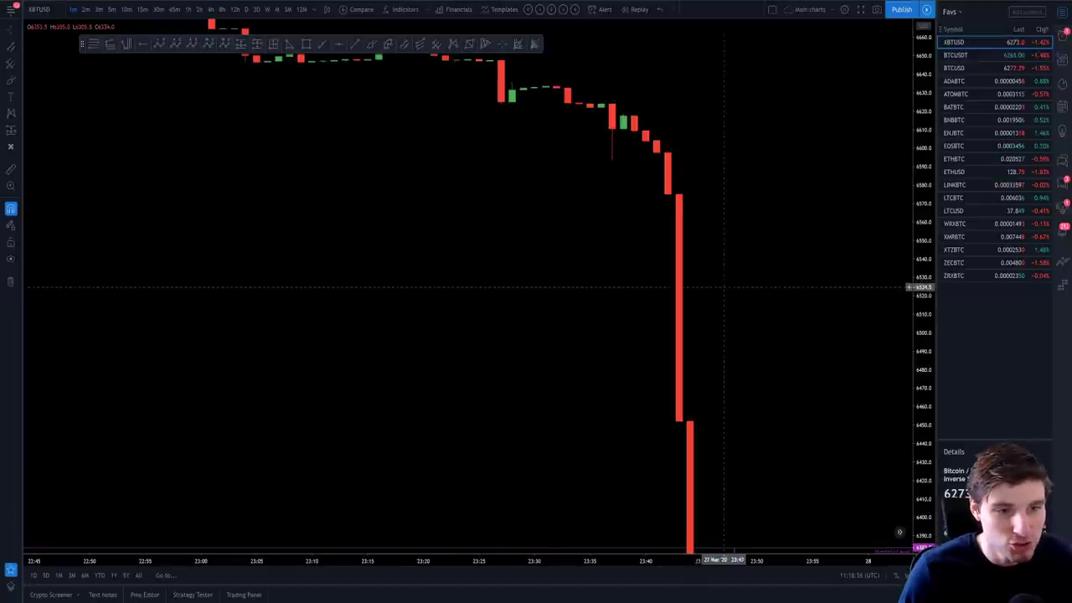
{"action": "left_click_drag", "start_coordinate": [701, 287], "coordinate": [633, 24]}
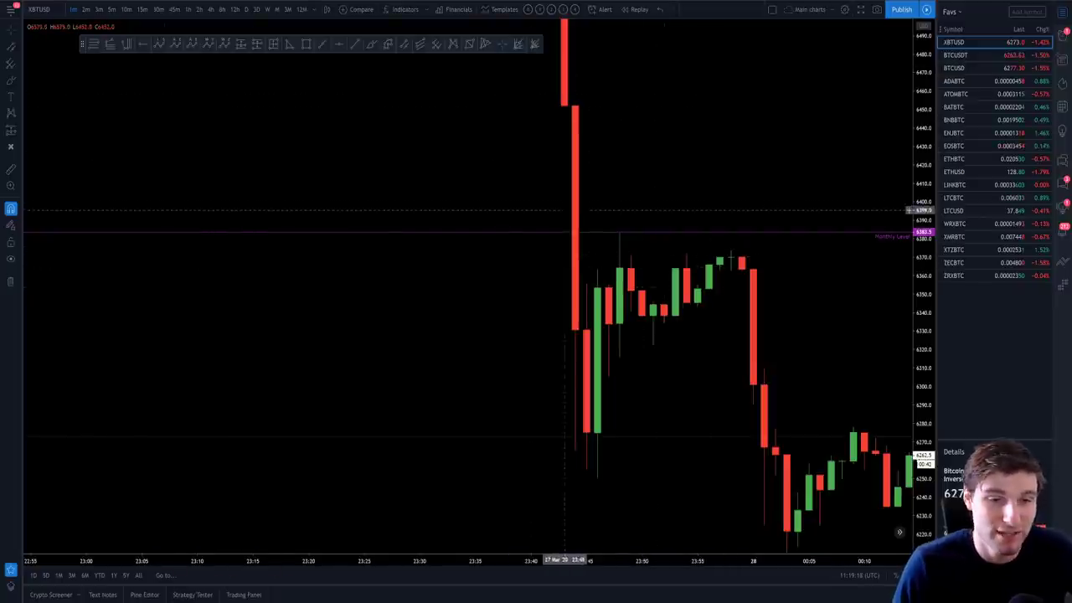
- Return XBTUSD to the 1-hour timeframe and bring the latest candles and the channel back into view
{"action": "left_click", "coordinate": [189, 11]}
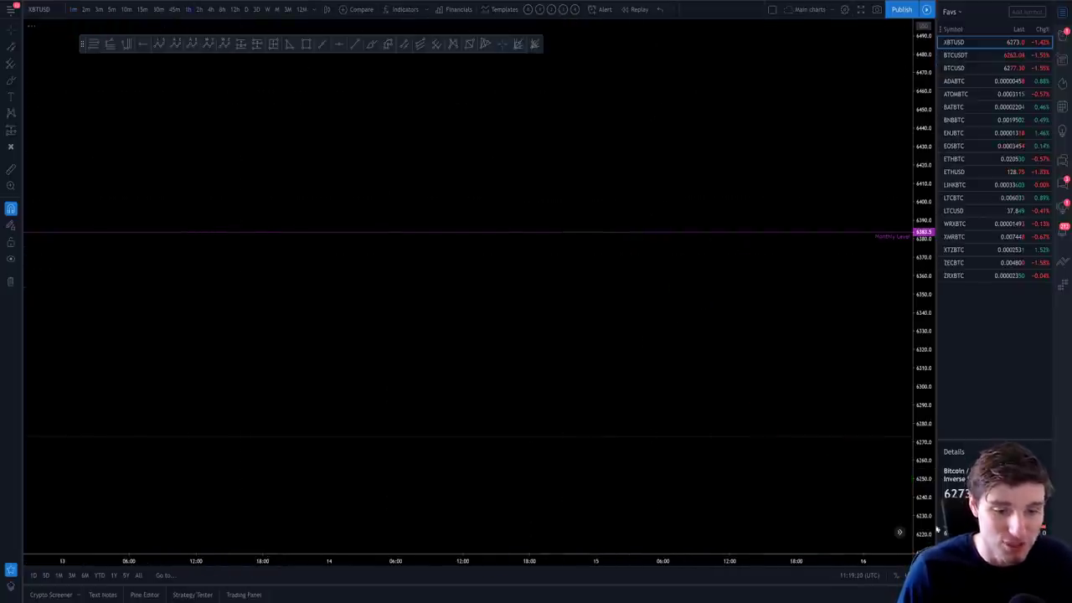
{"action": "scroll", "coordinate": [821, 456], "scroll_direction": "down", "scroll_amount": 2}
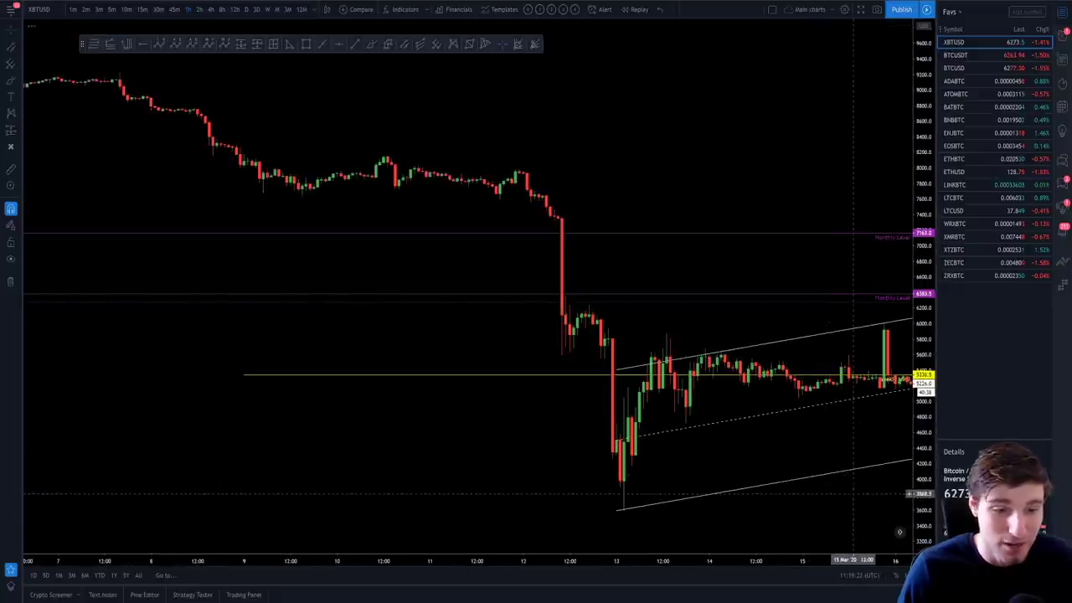
{"action": "left_click_drag", "start_coordinate": [821, 456], "coordinate": [276, 473]}
{"action": "scroll", "coordinate": [797, 452], "scroll_direction": "down", "scroll_amount": 2}
{"action": "left_click_drag", "start_coordinate": [797, 452], "coordinate": [515, 419]}
{"action": "scroll", "coordinate": [737, 293], "scroll_direction": "down", "scroll_amount": 1}
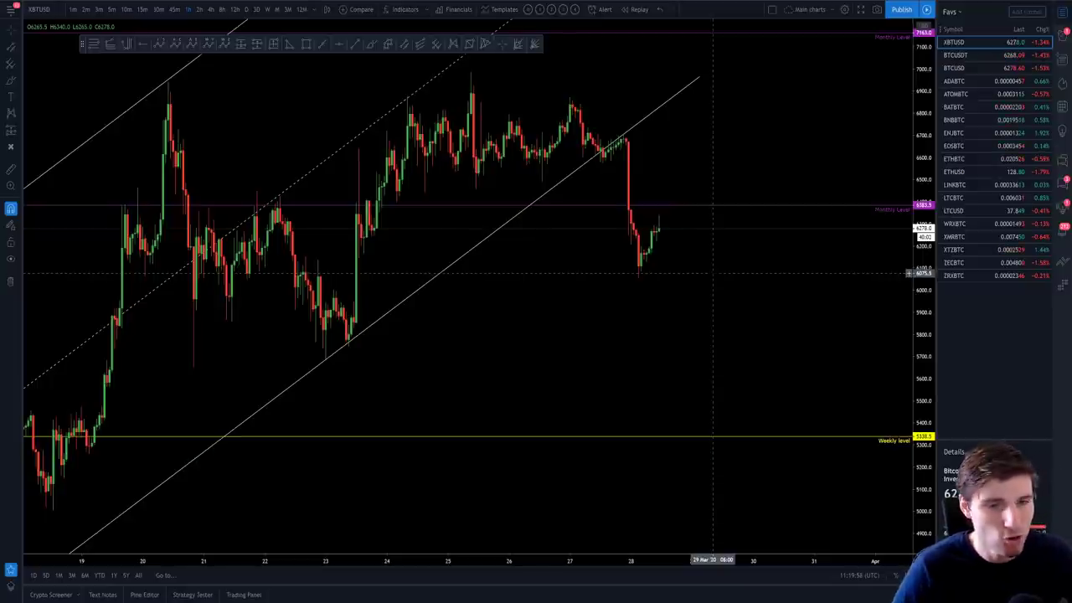
- Check the open XBTUSD short position on BitMEX and return to the hourly TradingView chart
{"action": "key", "text": "ctrl+Tab"}
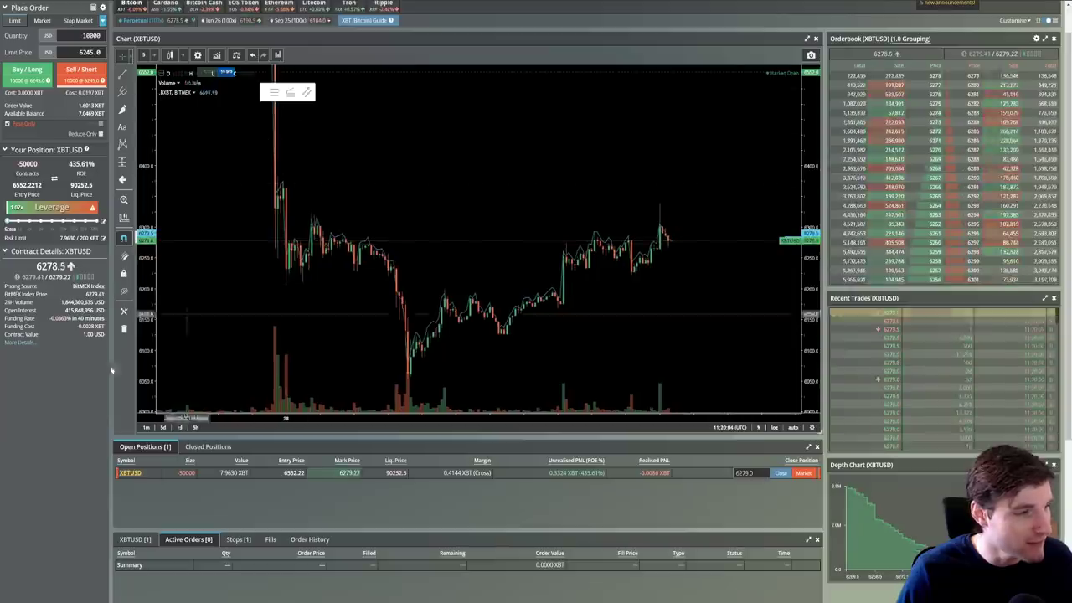
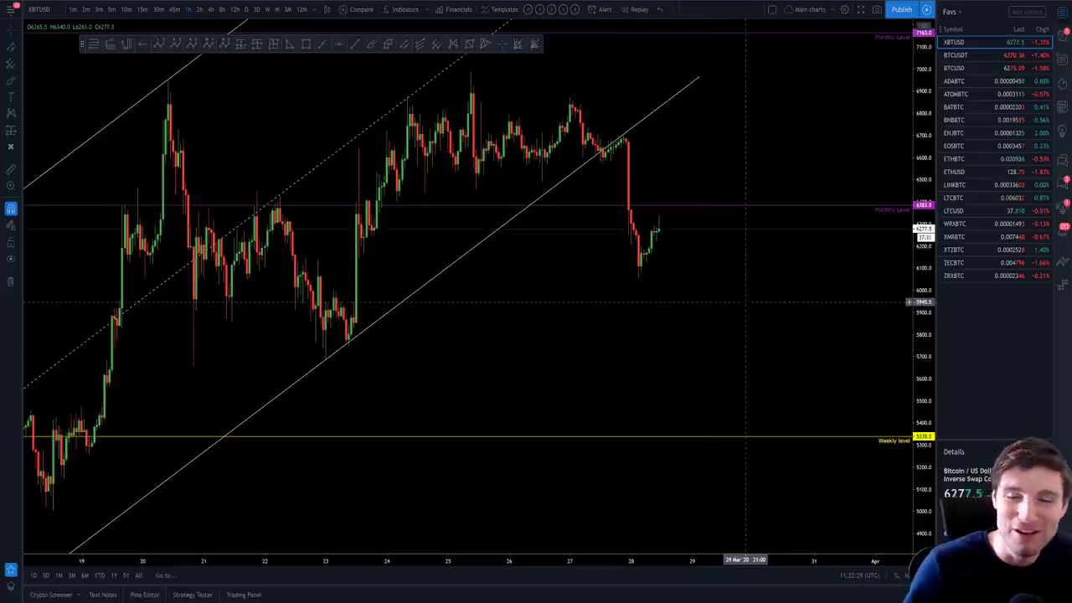
{"action": "scroll", "coordinate": [740, 306], "scroll_direction": "up", "scroll_amount": 1}
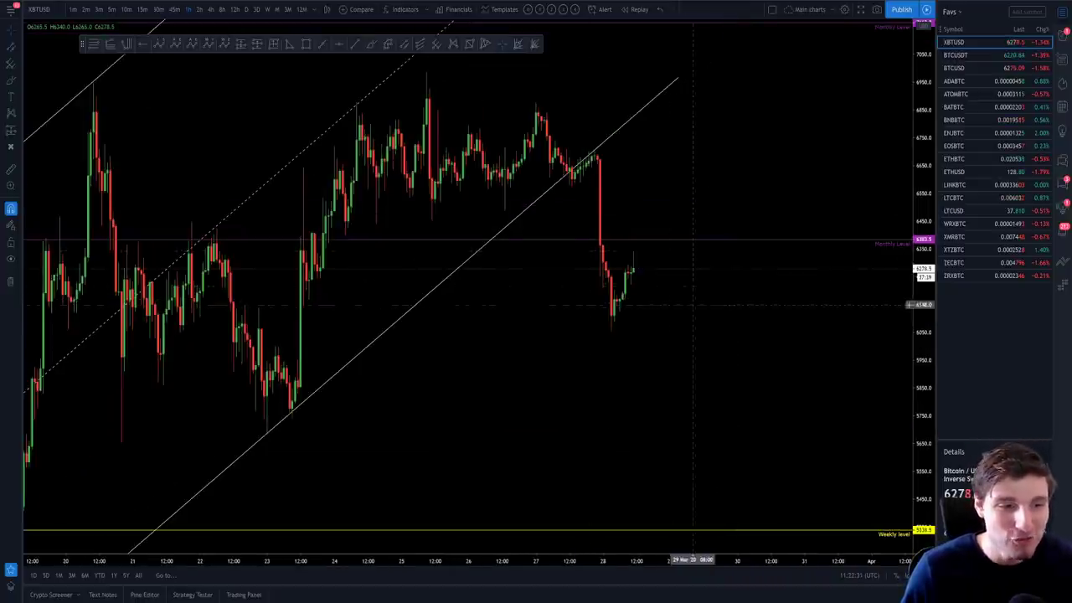
{"action": "scroll", "coordinate": [695, 261], "scroll_direction": "down", "scroll_amount": 1}
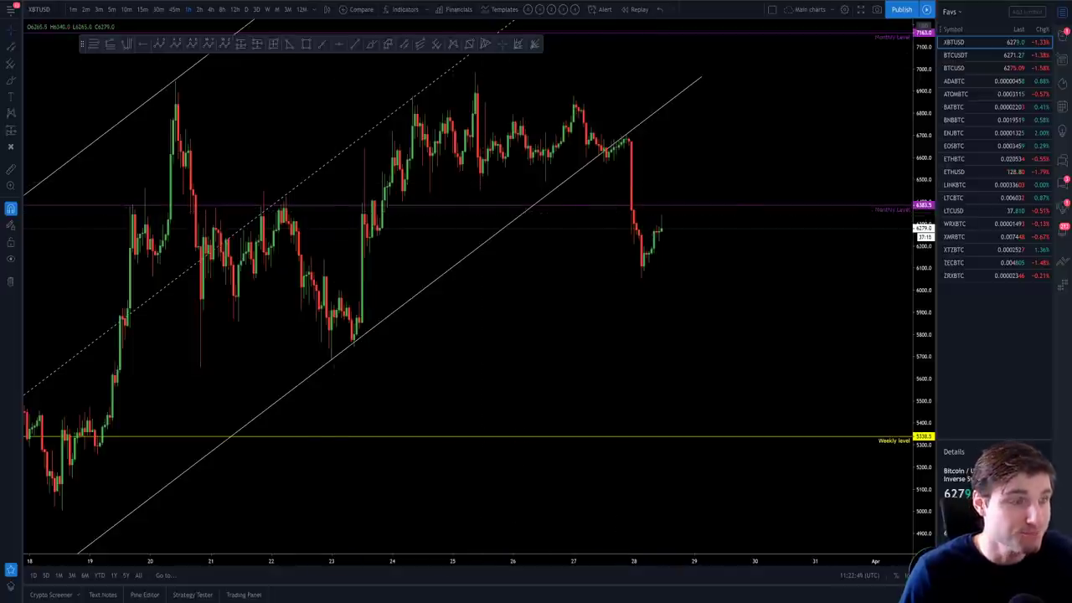
- Show the website link on the ChartChampions Twitter profile and go back to the XBTUSD chart
{"action": "key", "text": "alt+Tab"}
{"action": "left_click", "coordinate": [302, 160]}
{"action": "key", "text": "alt+Left"}
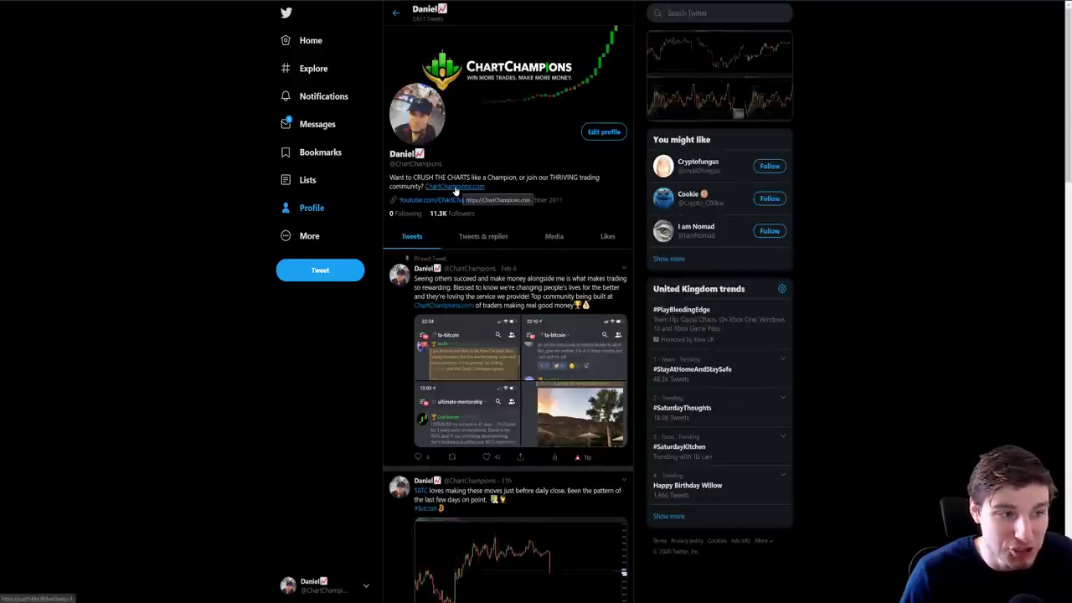
{"action": "key", "text": "alt+Tab"}
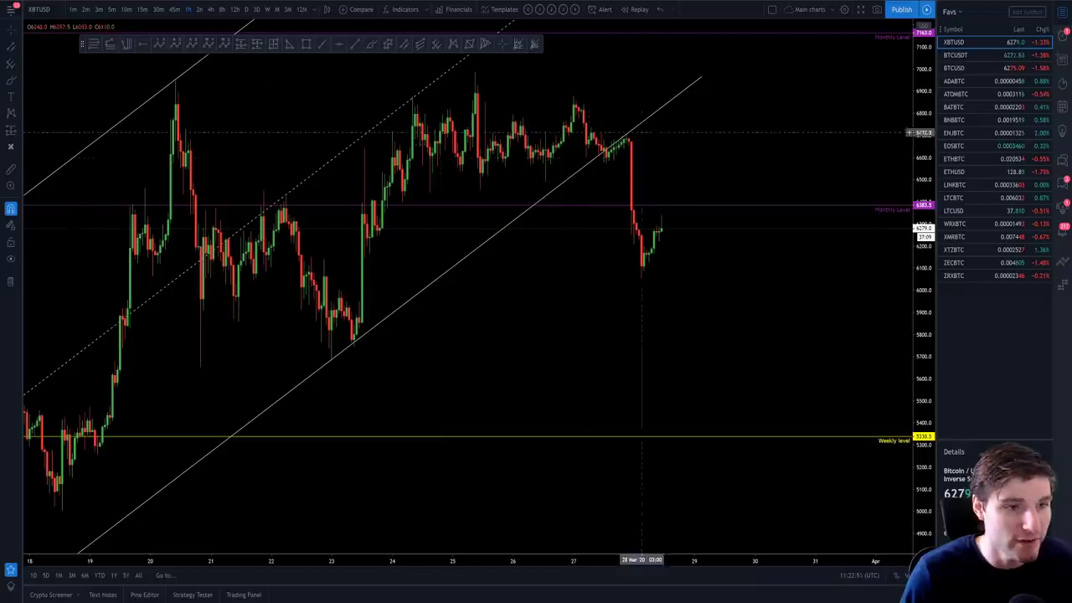